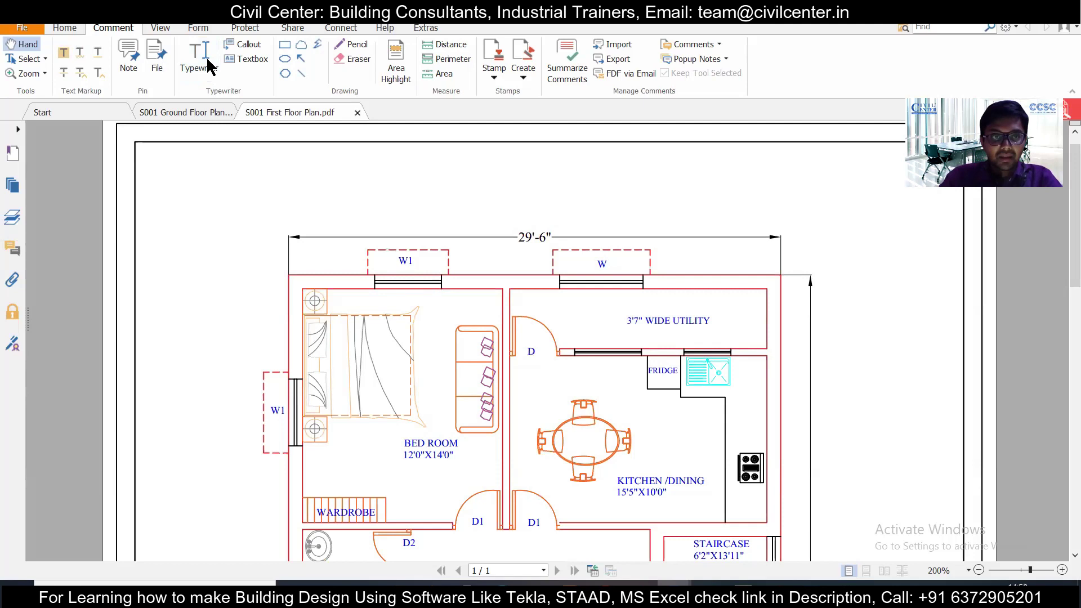
- Draw a small filled square at the bed room's upper-left outer wall corner to mark a column
{"action": "left_click", "coordinate": [285, 47]}
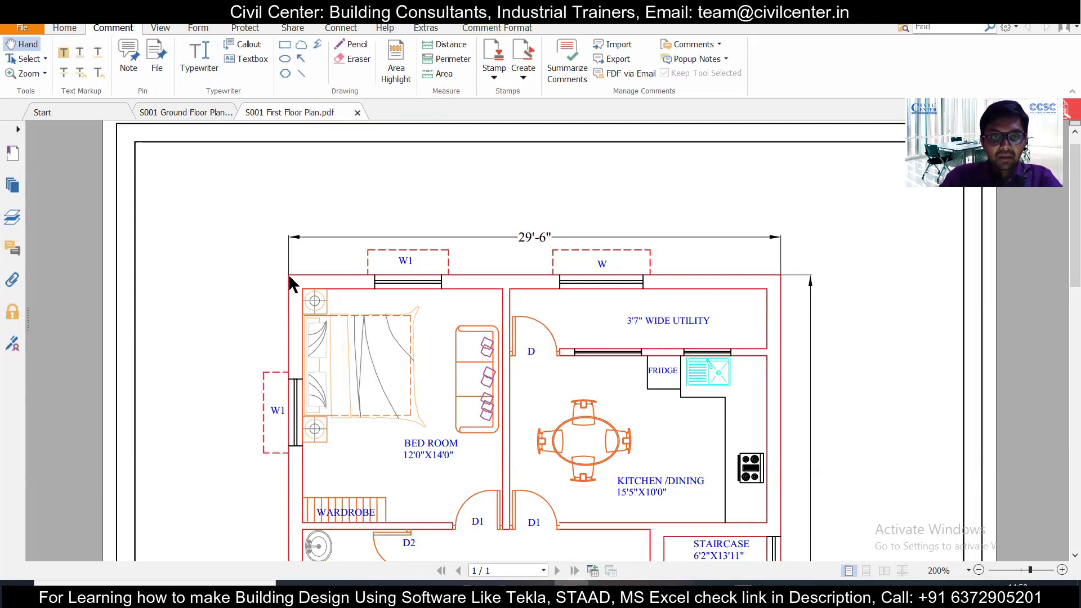
{"action": "left_click_drag", "start_coordinate": [287, 275], "coordinate": [304, 289]}
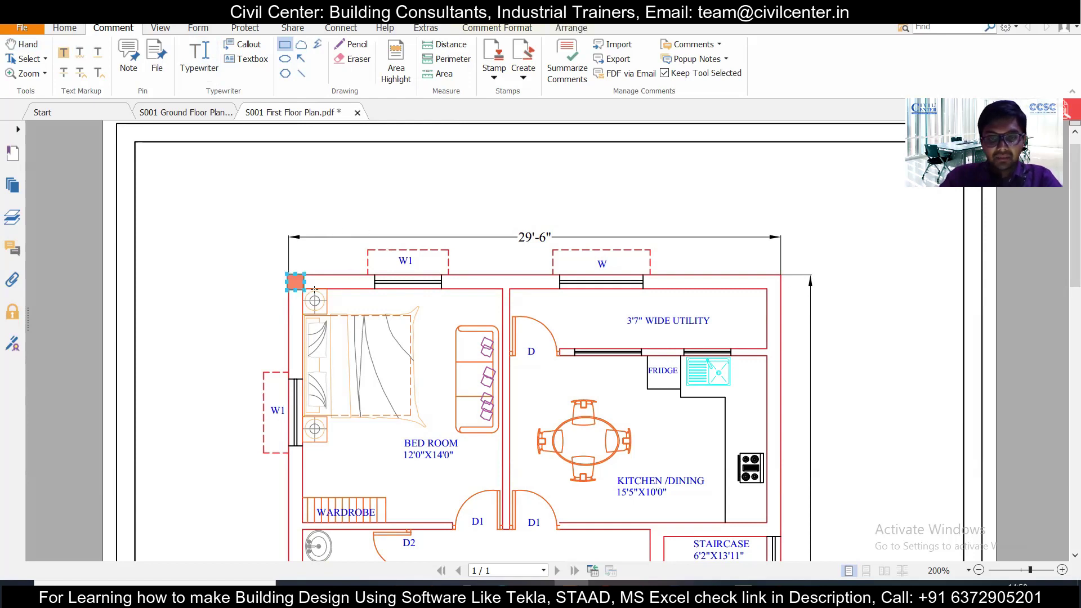
- Trace the plan's four outer walls with straight lines, adjusting the lower line's left end to meet the building corner
{"action": "scroll", "coordinate": [459, 342], "scroll_direction": "down", "scroll_amount": 1}
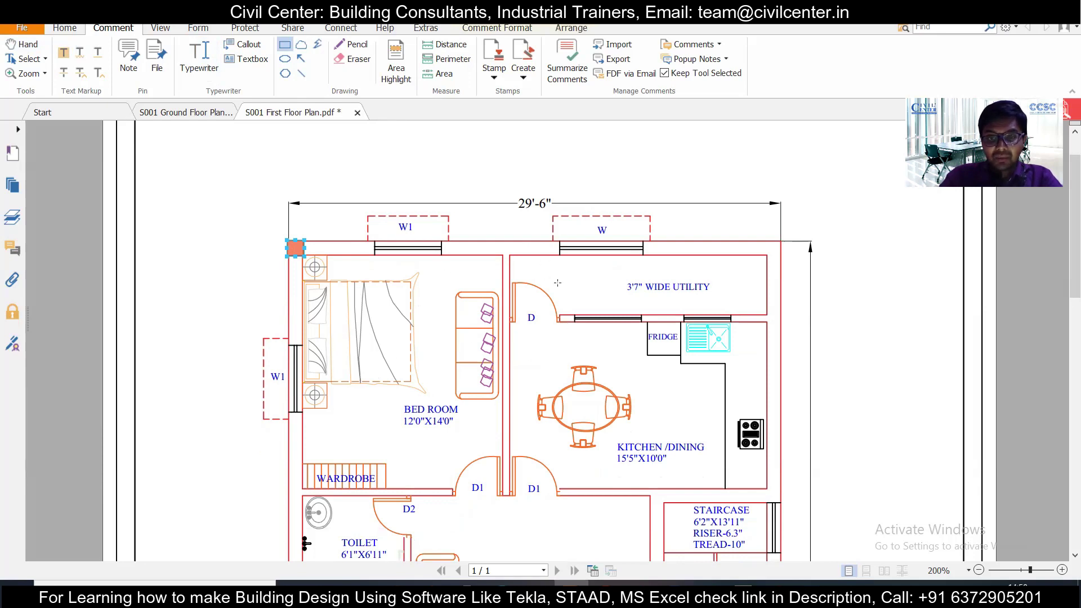
{"action": "scroll", "coordinate": [489, 263], "scroll_direction": "down", "scroll_amount": 2}
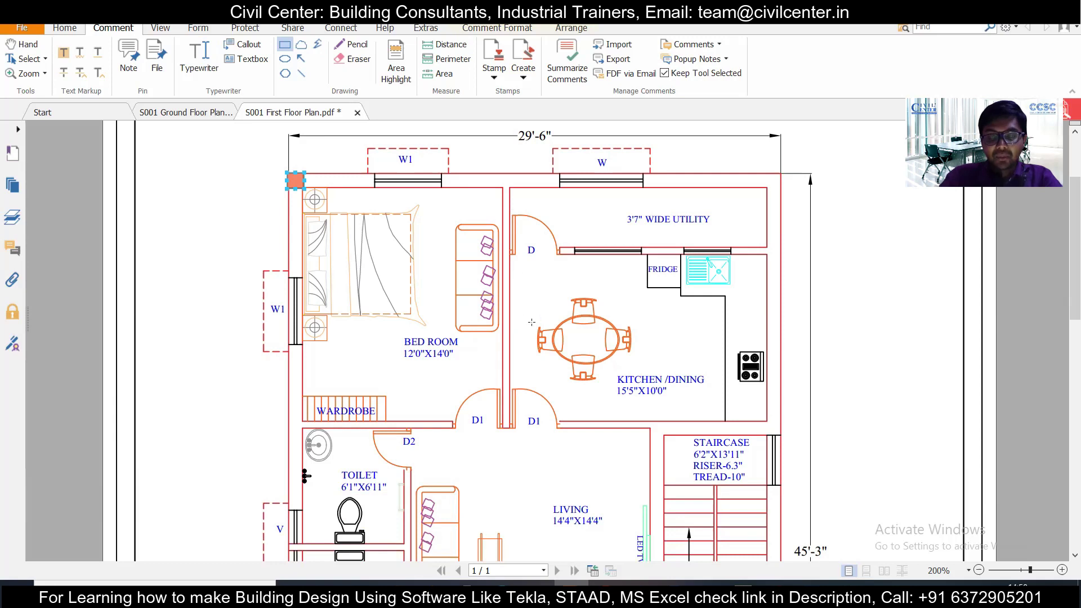
{"action": "left_click", "coordinate": [302, 74]}
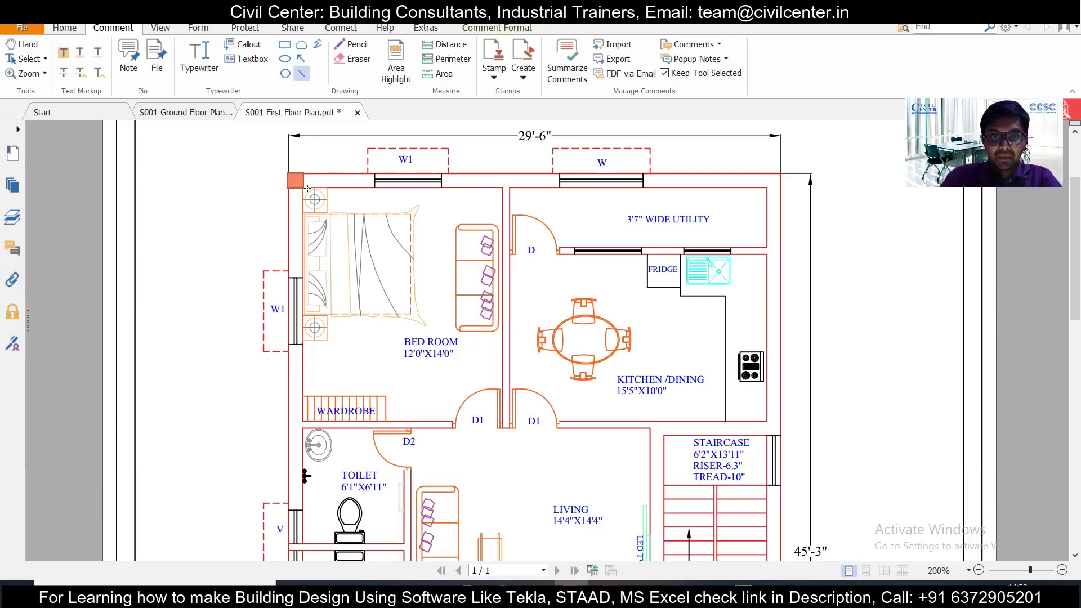
{"action": "left_click_drag", "start_coordinate": [288, 171], "coordinate": [784, 173]}
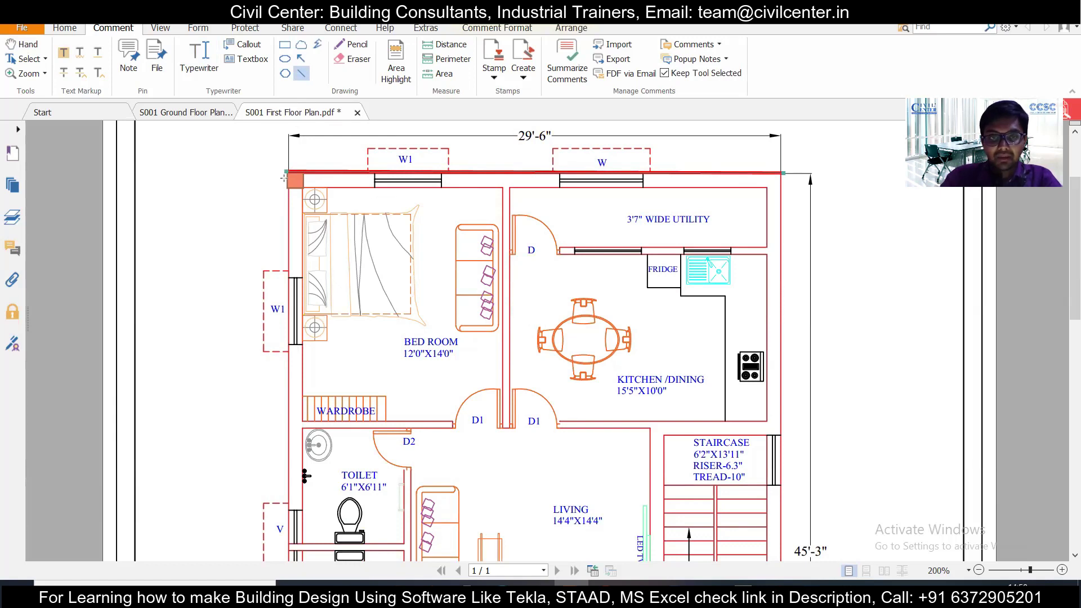
{"action": "scroll", "coordinate": [287, 177], "scroll_direction": "down", "scroll_amount": 4, "text": "ctrl"}
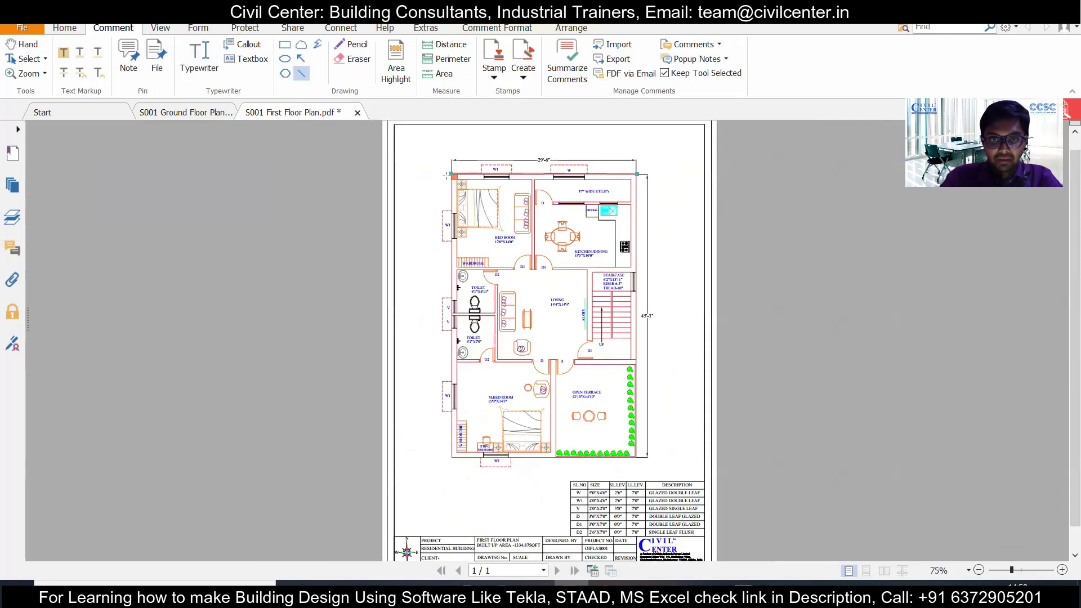
{"action": "mouse_move", "coordinate": [452, 176]}
{"action": "left_mouse_down"}
{"action": "mouse_move", "coordinate": [430, 467]}
{"action": "mouse_move", "coordinate": [452, 459]}
{"action": "left_mouse_up"}
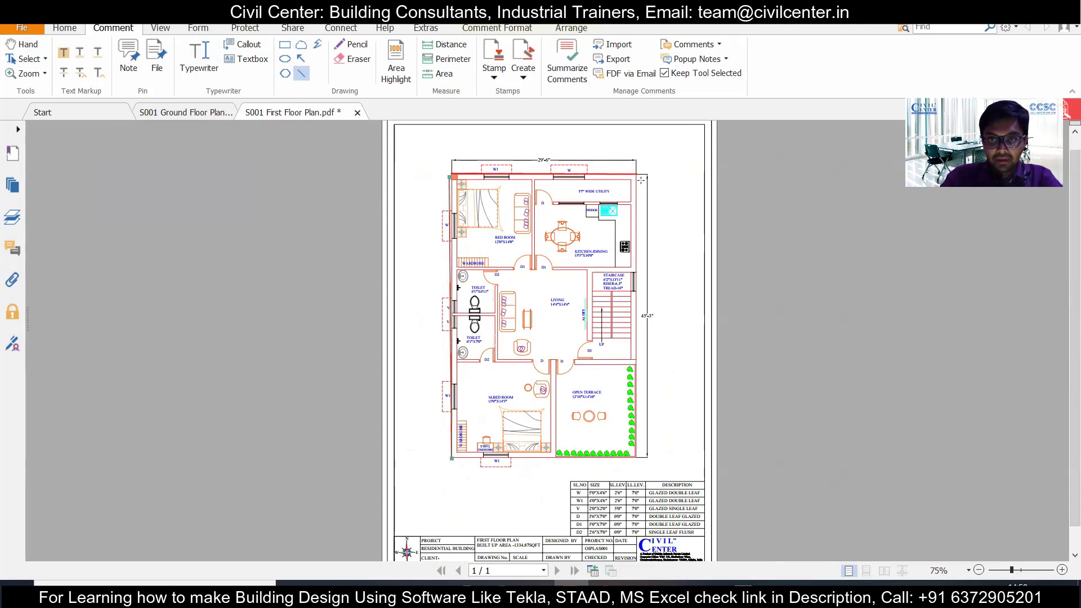
{"action": "left_click_drag", "start_coordinate": [638, 176], "coordinate": [638, 455]}
{"action": "left_click_drag", "start_coordinate": [455, 462], "coordinate": [633, 458]}
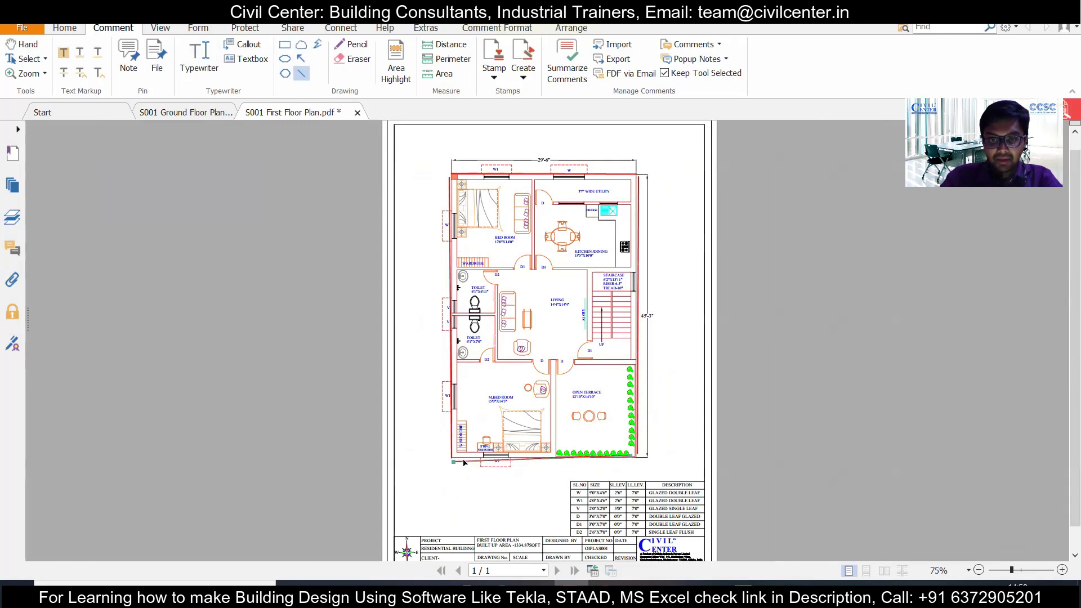
{"action": "scroll", "coordinate": [456, 465], "scroll_direction": "up", "scroll_amount": 3, "text": "ctrl"}
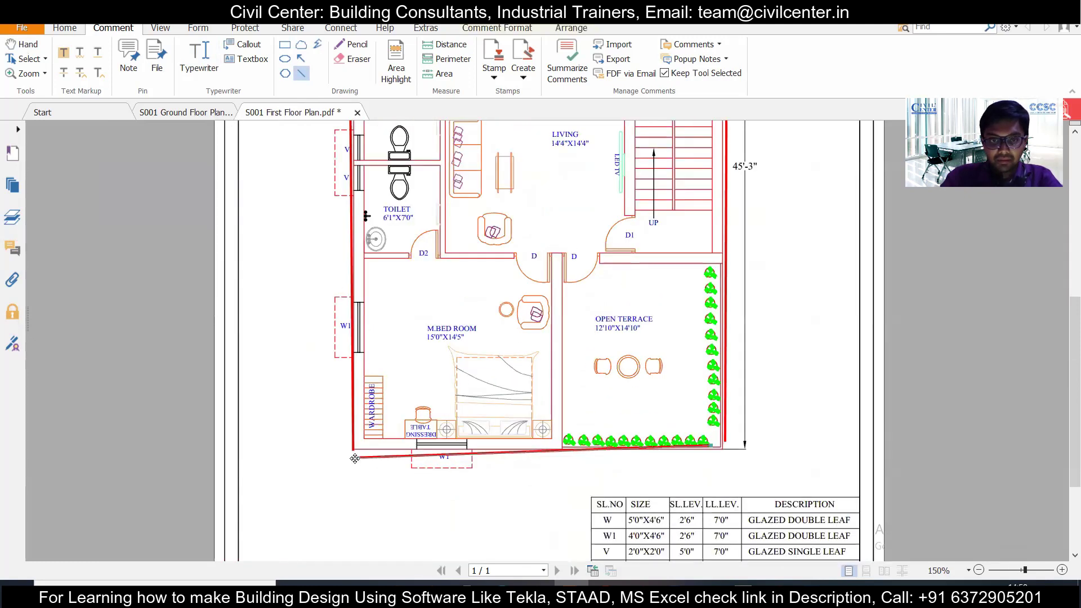
{"action": "left_click_drag", "start_coordinate": [357, 459], "coordinate": [357, 451]}
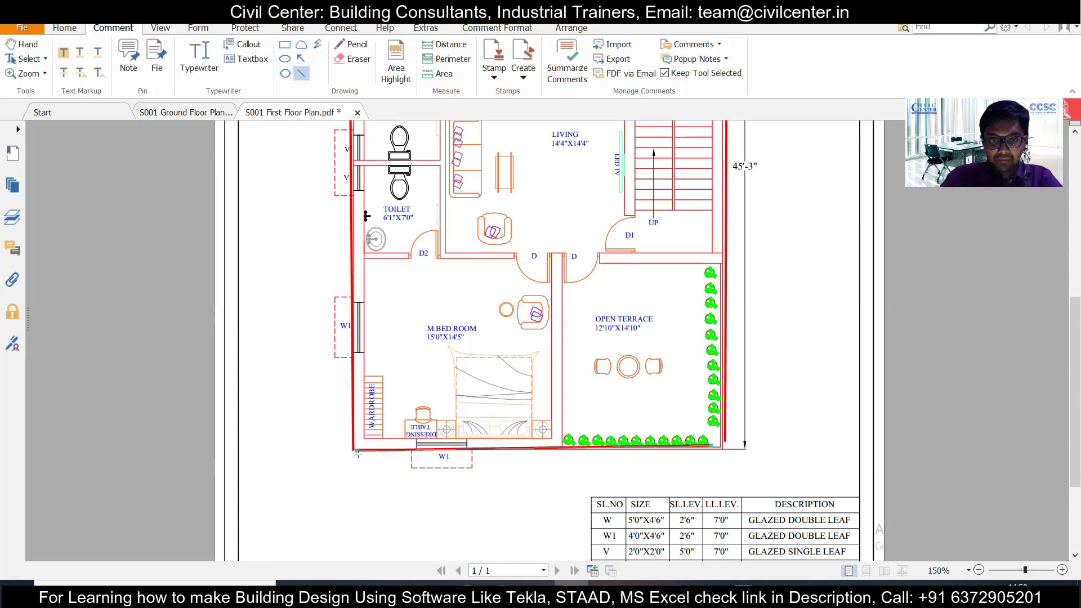
- Draw lines along the bed room–kitchen wall, the utility–kitchen wall, and the wall running below the bed room and kitchen
{"action": "scroll", "coordinate": [456, 452], "scroll_direction": "down", "scroll_amount": 3, "text": "ctrl"}
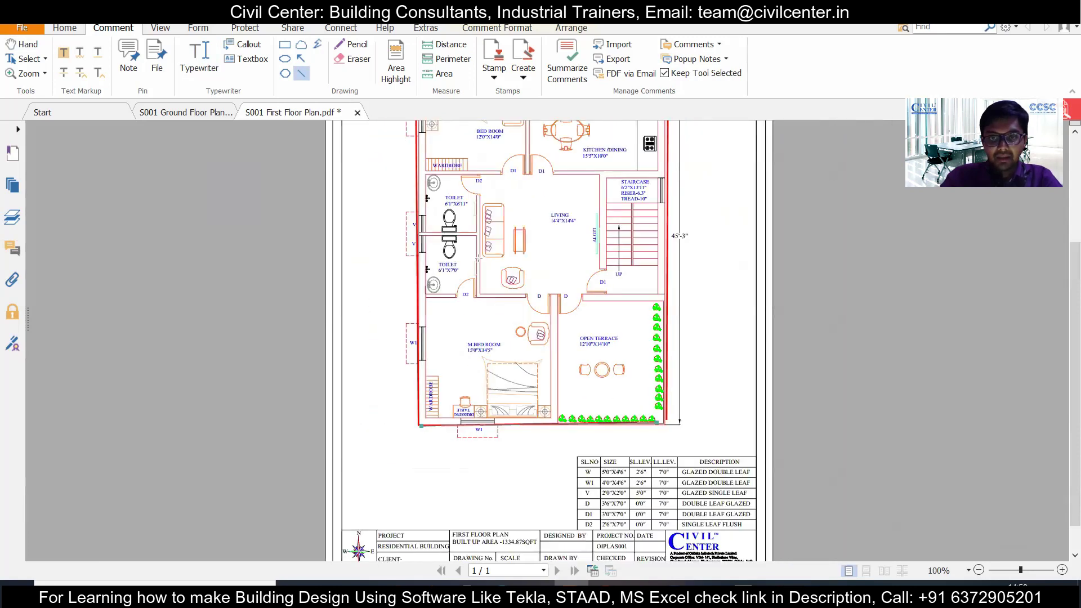
{"action": "scroll", "coordinate": [540, 191], "scroll_direction": "up", "scroll_amount": 3, "text": "ctrl"}
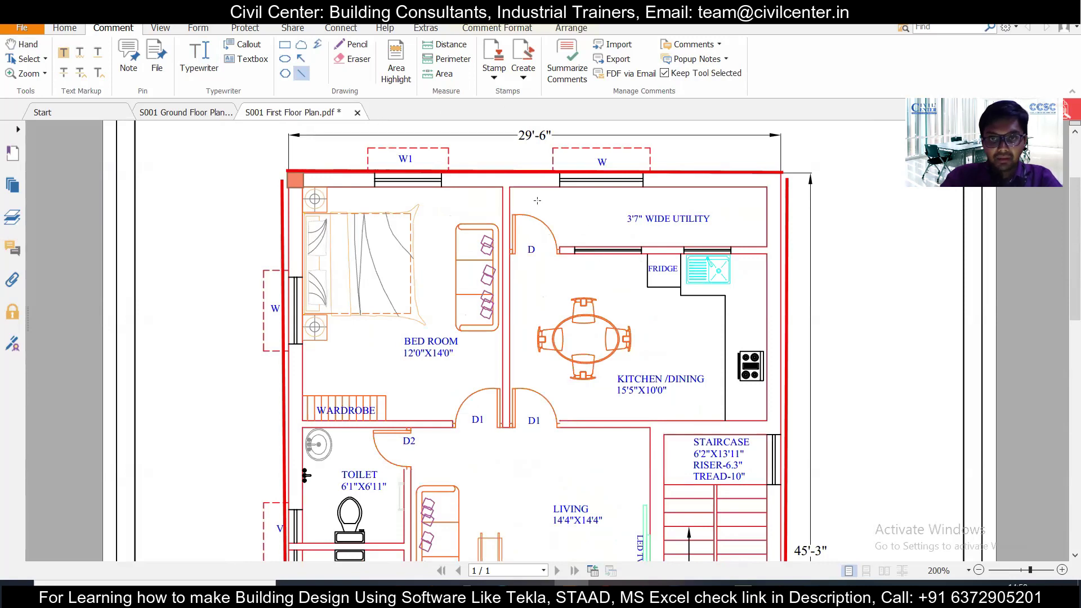
{"action": "left_click_drag", "start_coordinate": [513, 187], "coordinate": [511, 428]}
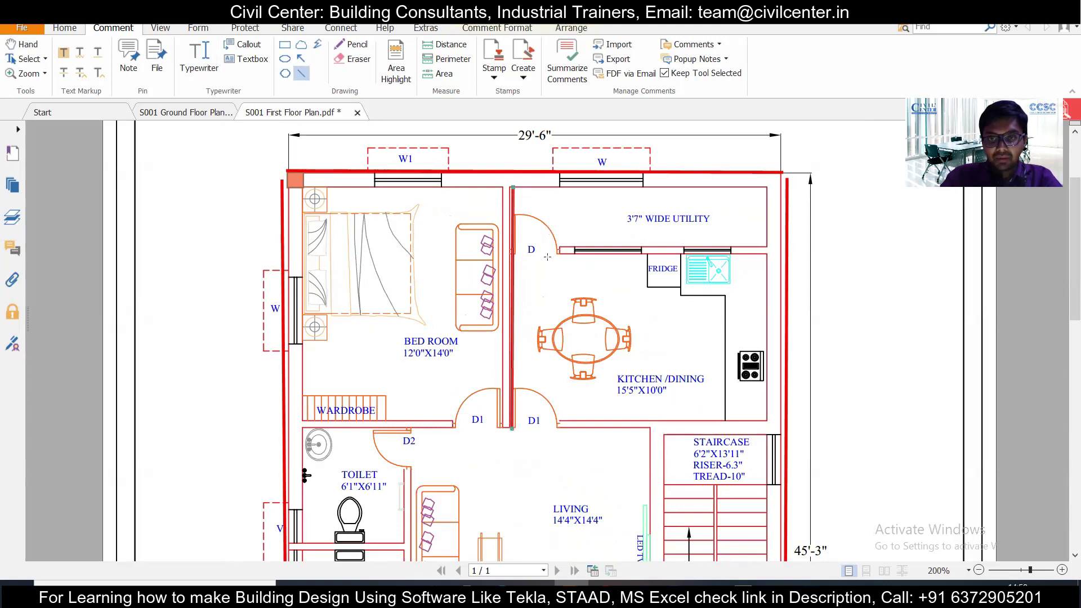
{"action": "mouse_move", "coordinate": [764, 244]}
{"action": "left_mouse_down"}
{"action": "mouse_move", "coordinate": [584, 236]}
{"action": "mouse_move", "coordinate": [513, 246]}
{"action": "left_mouse_up"}
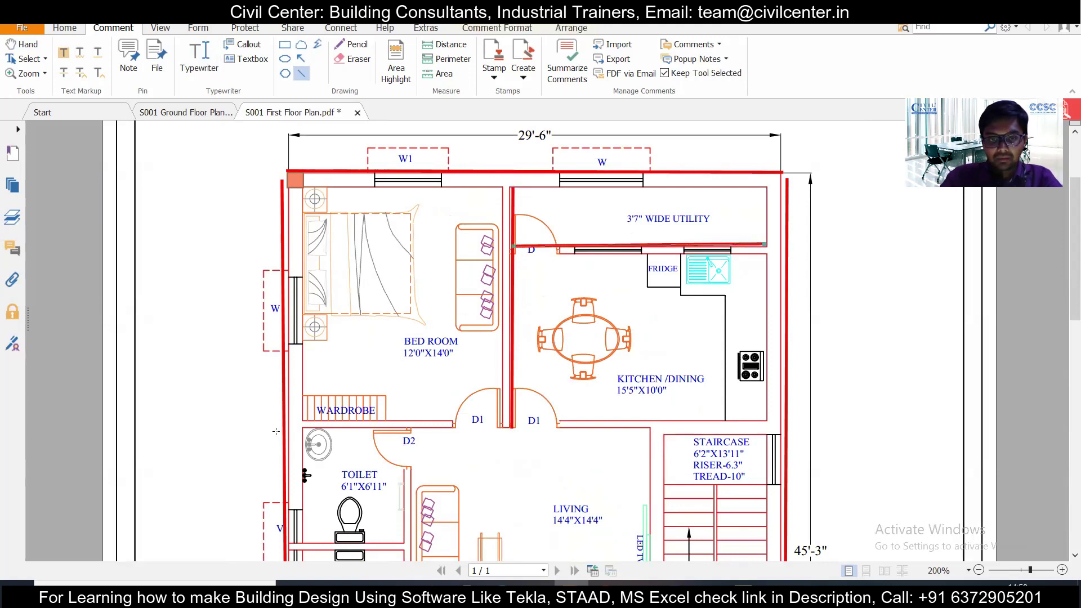
{"action": "mouse_move", "coordinate": [311, 421]}
{"action": "left_mouse_down"}
{"action": "mouse_move", "coordinate": [780, 419]}
{"action": "mouse_move", "coordinate": [768, 417]}
{"action": "left_mouse_up"}
- Draw lines along the walls beside the staircase, between and beside the toilets, below the living room, and between M.Bed Room and Open Terrace
{"action": "scroll", "coordinate": [682, 308], "scroll_direction": "down", "scroll_amount": 3}
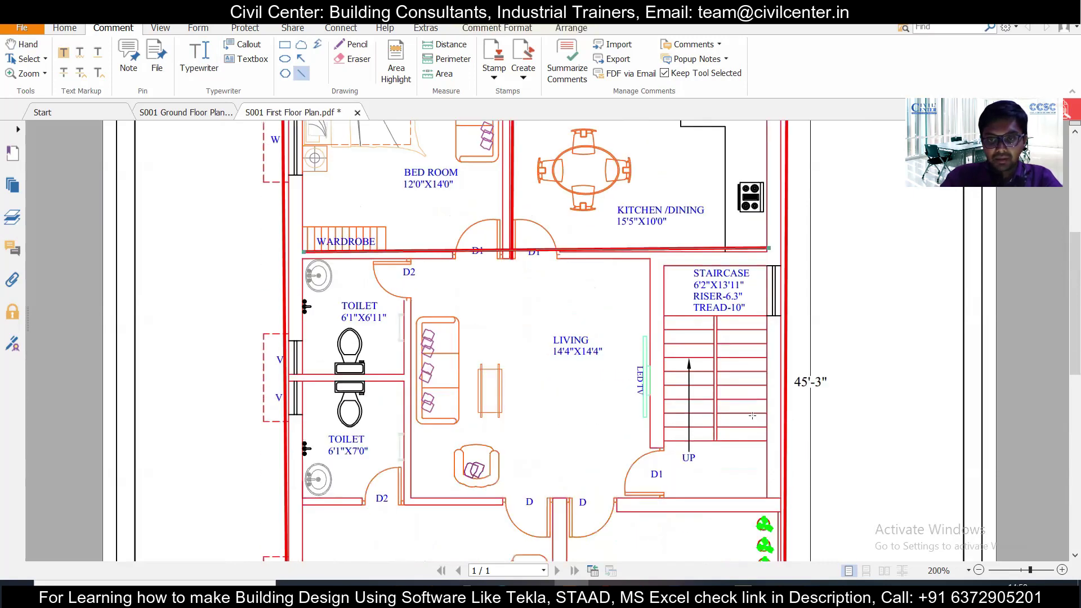
{"action": "left_click_drag", "start_coordinate": [646, 227], "coordinate": [650, 463]}
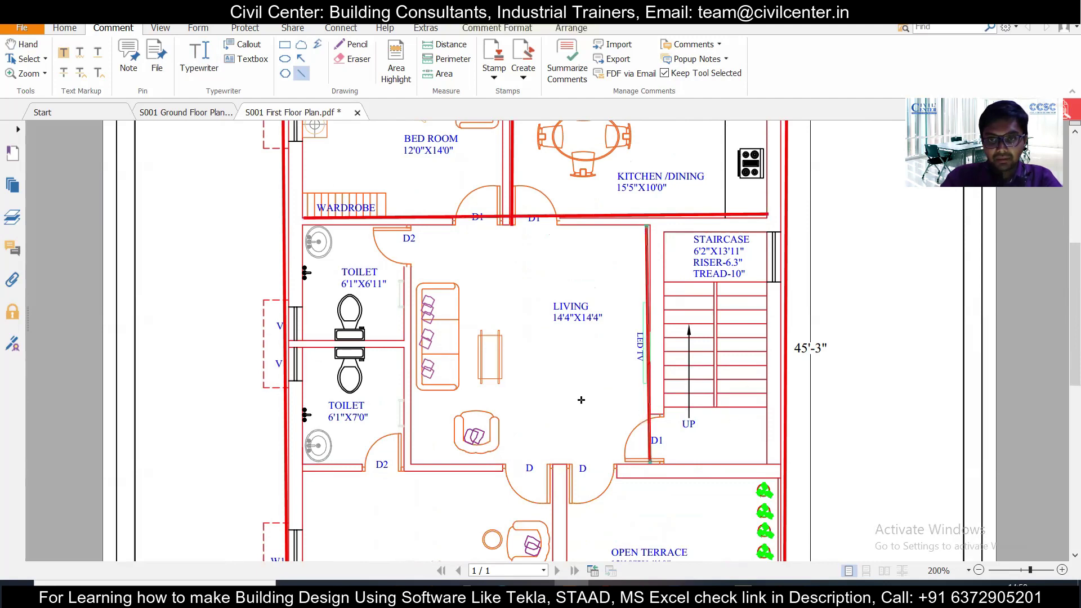
{"action": "left_click_drag", "start_coordinate": [292, 350], "coordinate": [408, 349]}
{"action": "left_click_drag", "start_coordinate": [413, 227], "coordinate": [413, 465]}
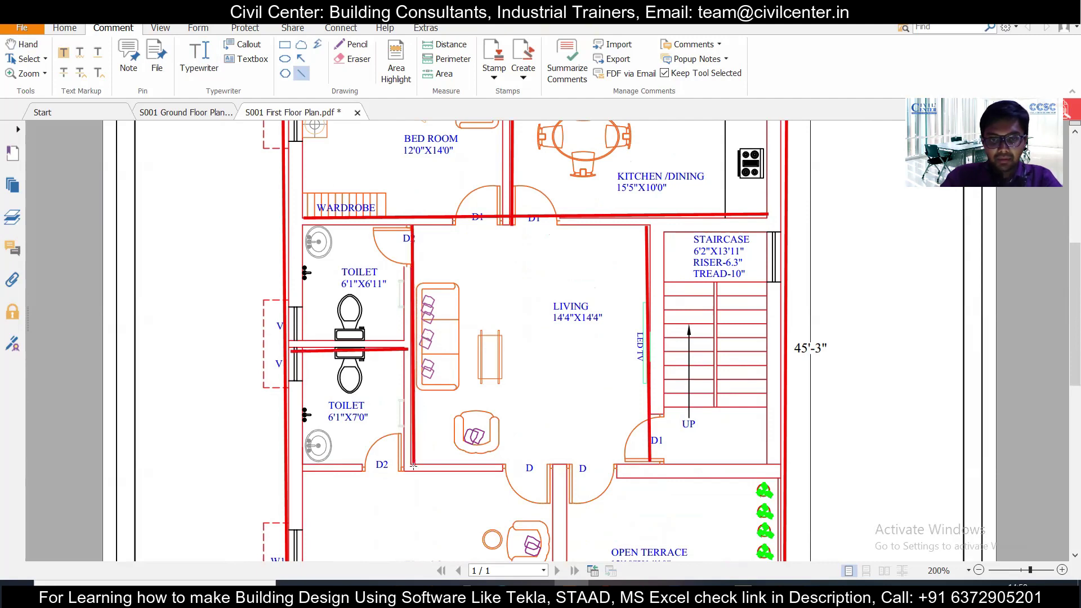
{"action": "left_click_drag", "start_coordinate": [304, 464], "coordinate": [779, 463]}
{"action": "scroll", "coordinate": [605, 439], "scroll_direction": "down", "scroll_amount": 5}
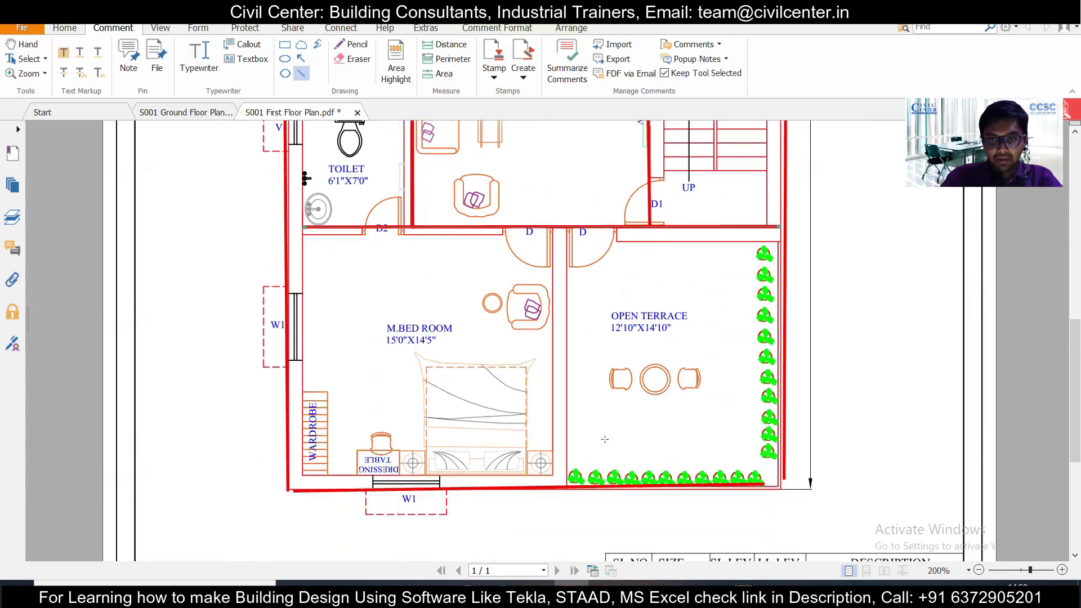
{"action": "left_click_drag", "start_coordinate": [571, 236], "coordinate": [572, 489]}
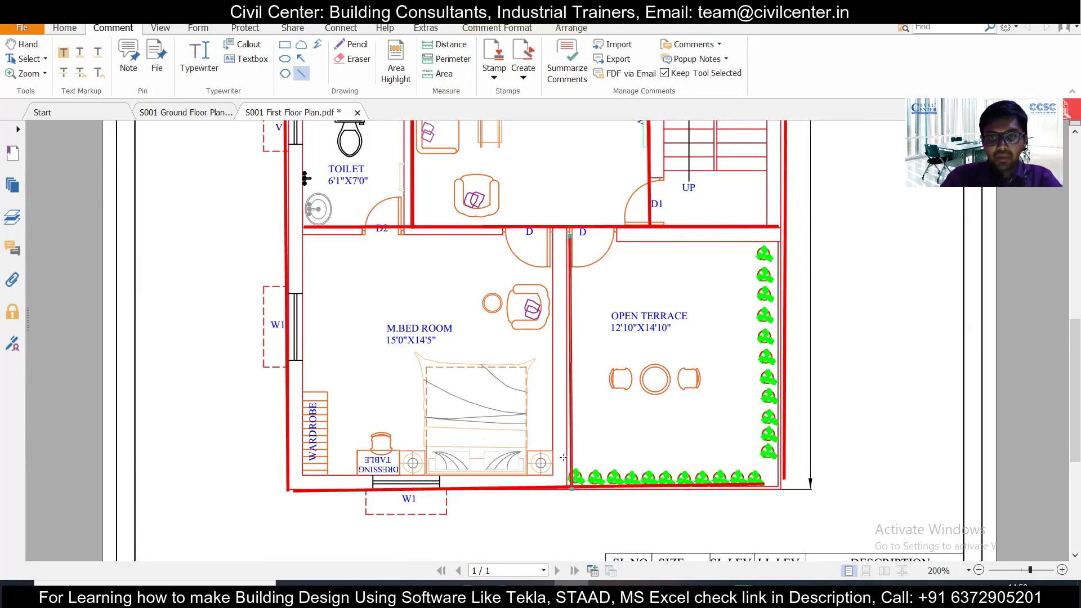
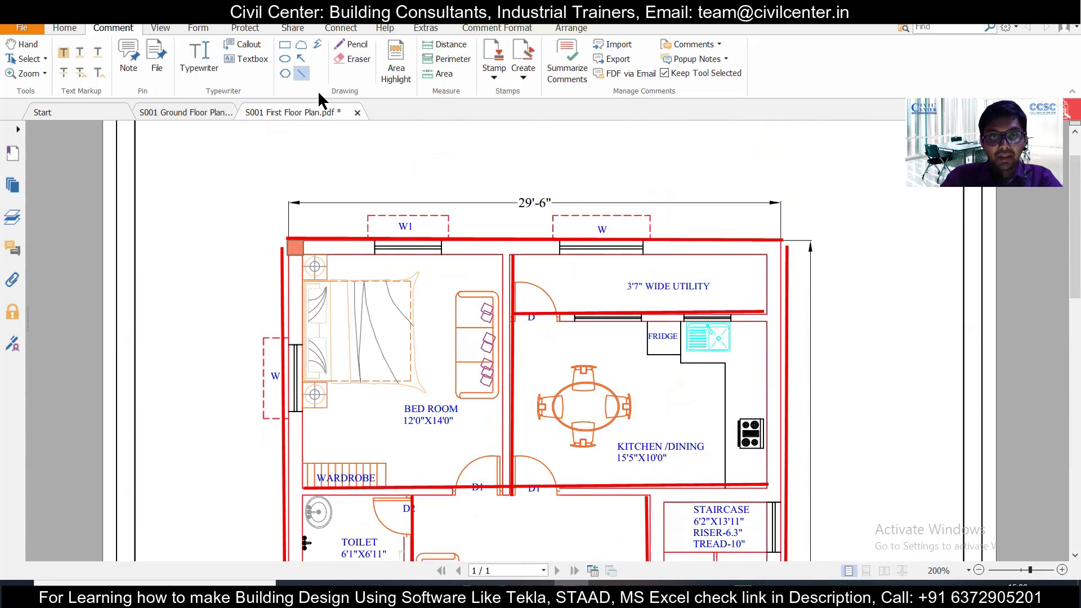
- Draw a column square on the upper outer wall between bed room and utility, and align it with the dividing wall
{"action": "left_click", "coordinate": [285, 44]}
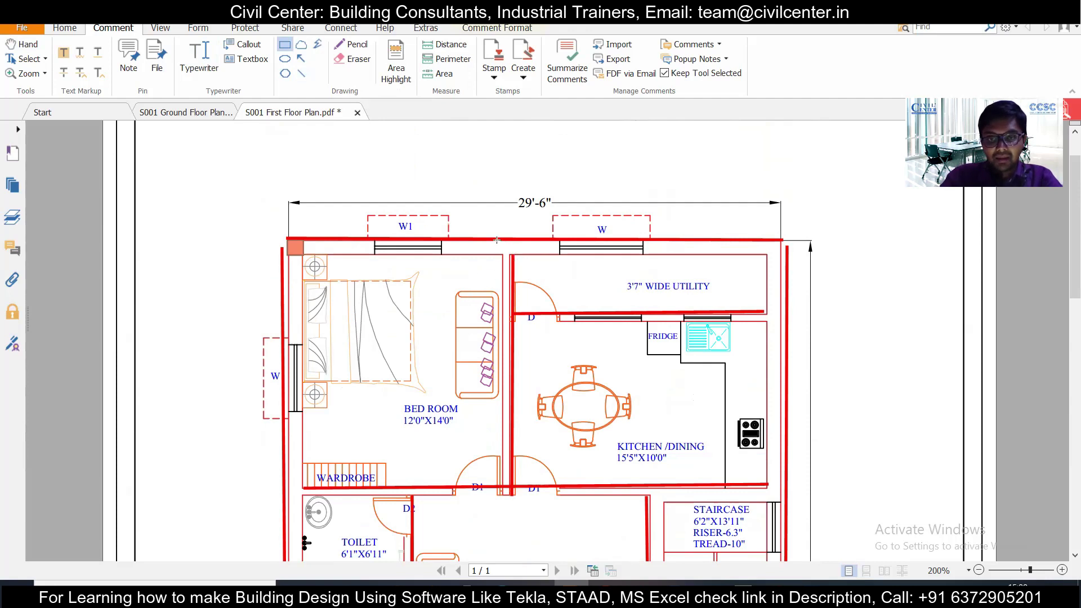
{"action": "left_click_drag", "start_coordinate": [496, 240], "coordinate": [509, 256]}
{"action": "scroll", "coordinate": [531, 273], "scroll_direction": "up", "scroll_amount": 4, "text": "ctrl"}
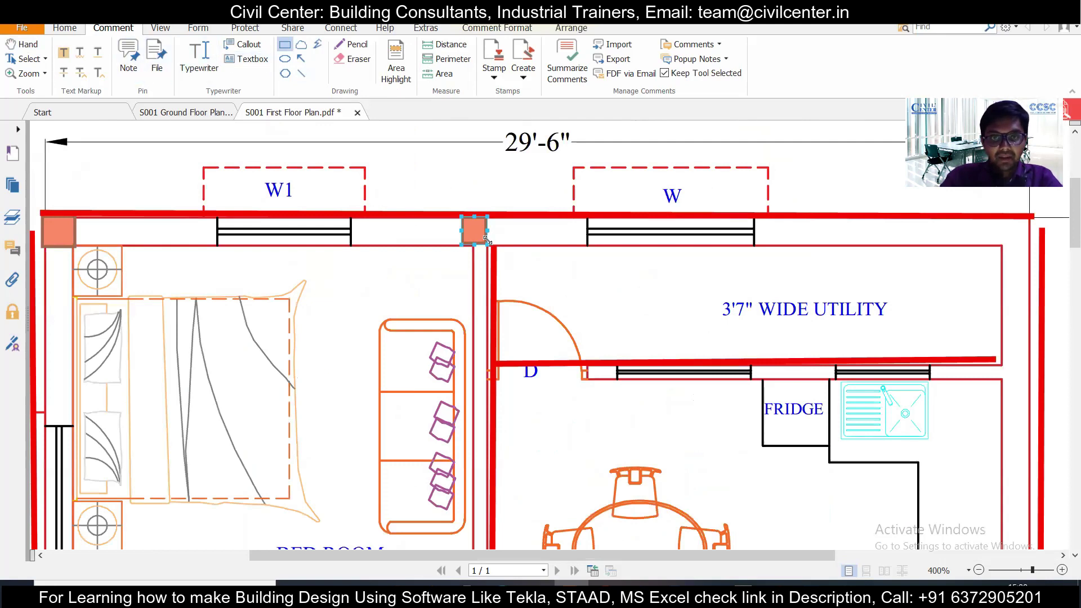
{"action": "left_click_drag", "start_coordinate": [472, 233], "coordinate": [483, 239]}
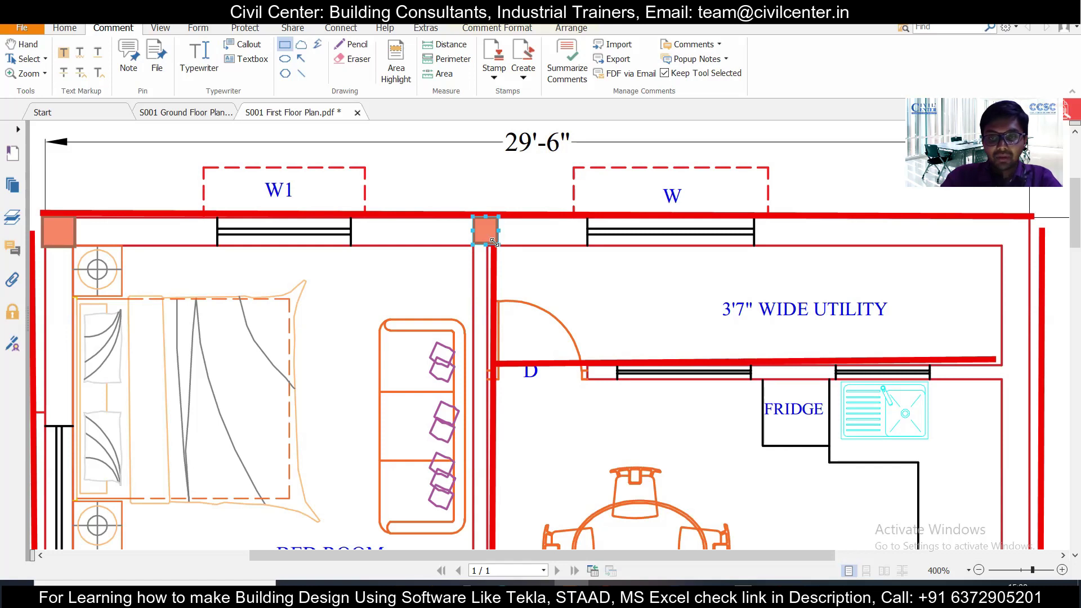
{"action": "scroll", "coordinate": [492, 253], "scroll_direction": "down", "scroll_amount": 1}
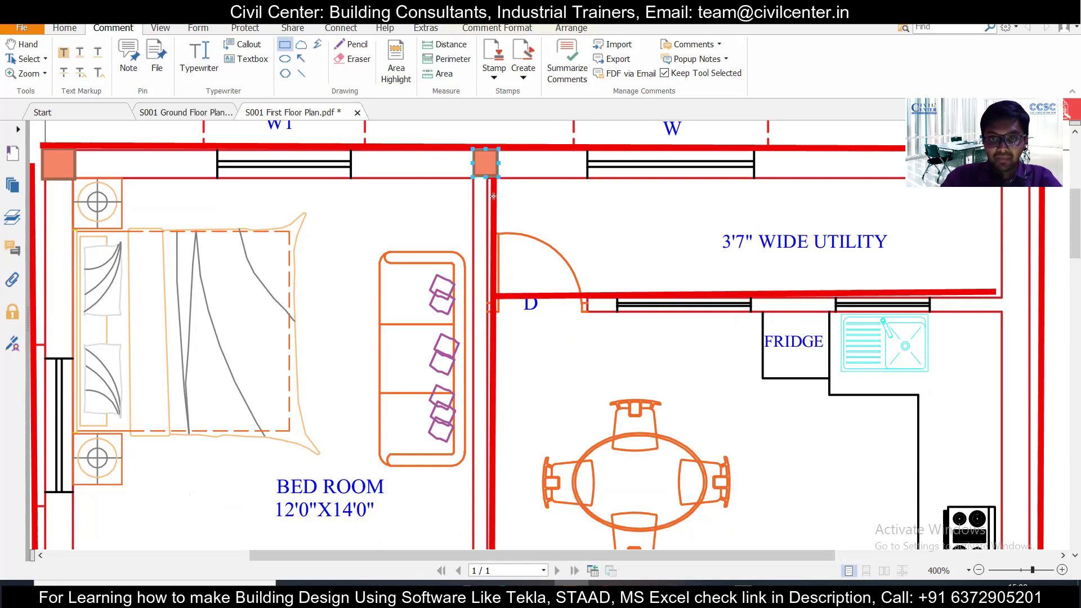
{"action": "scroll", "coordinate": [493, 197], "scroll_direction": "down", "scroll_amount": 2}
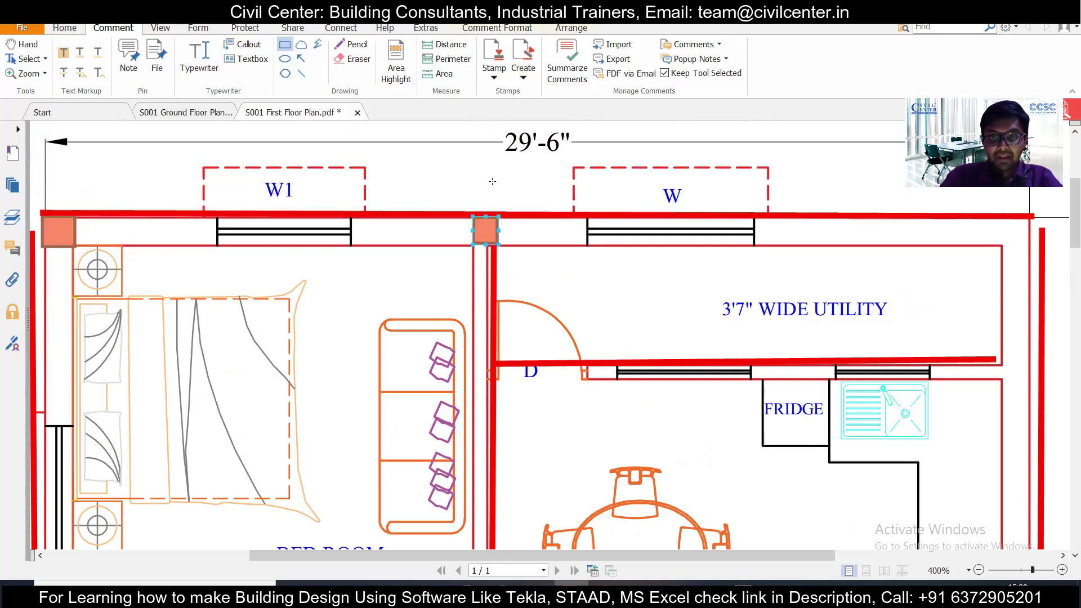
{"action": "scroll", "coordinate": [494, 219], "scroll_direction": "up", "scroll_amount": 3}
{"action": "scroll", "coordinate": [494, 220], "scroll_direction": "down", "scroll_amount": 2}
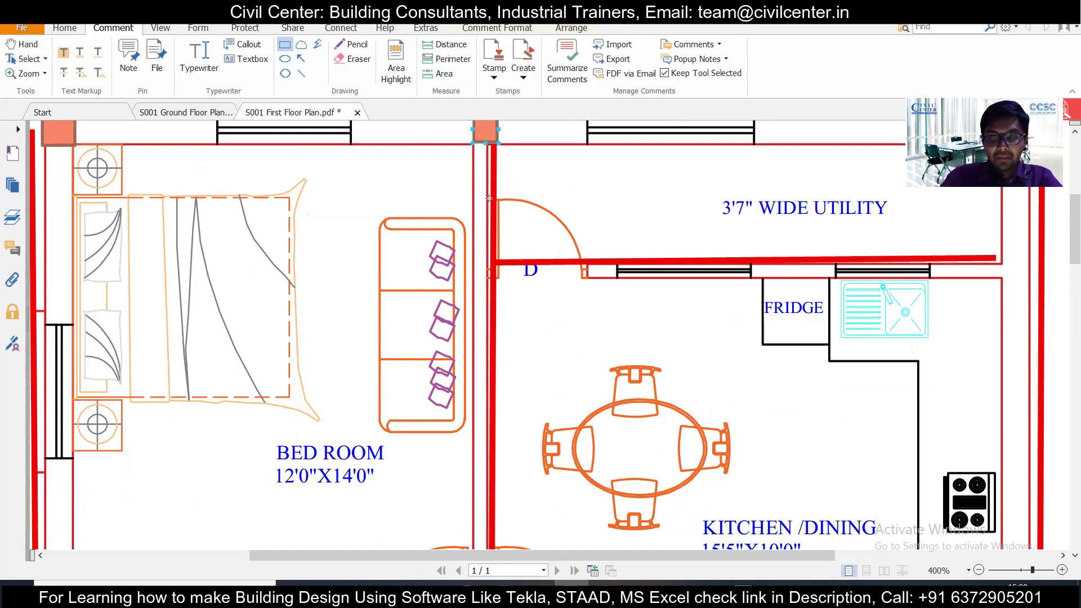
{"action": "scroll", "coordinate": [495, 205], "scroll_direction": "down", "scroll_amount": 2}
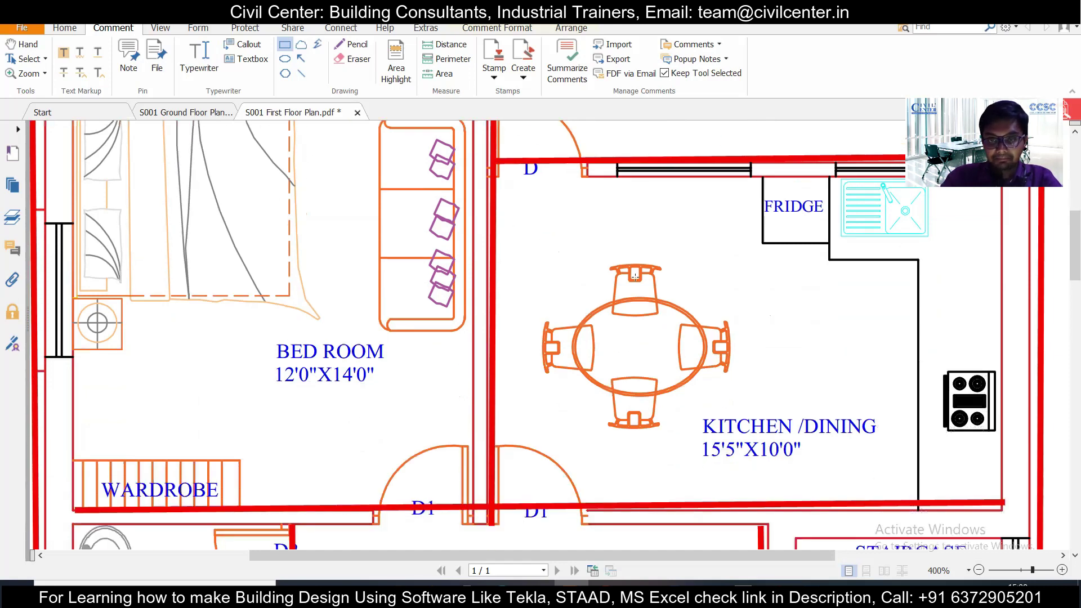
{"action": "scroll", "coordinate": [426, 283], "scroll_direction": "up", "scroll_amount": 2}
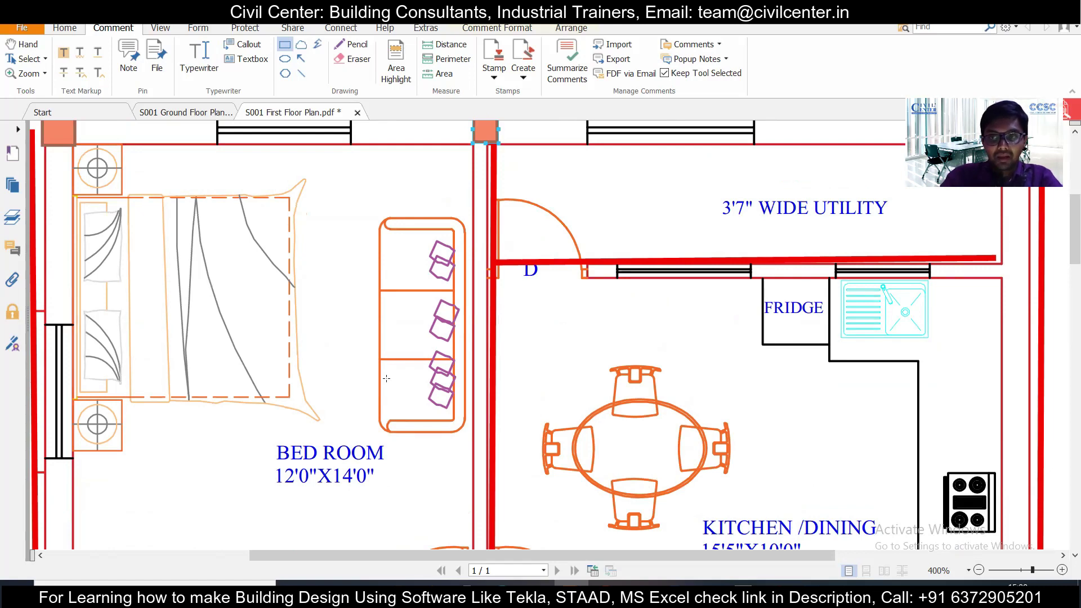
- Draw a column square at the utility's upper-right outer wall corner and deselect it
{"action": "scroll", "coordinate": [386, 379], "scroll_direction": "down", "scroll_amount": 4, "text": "ctrl"}
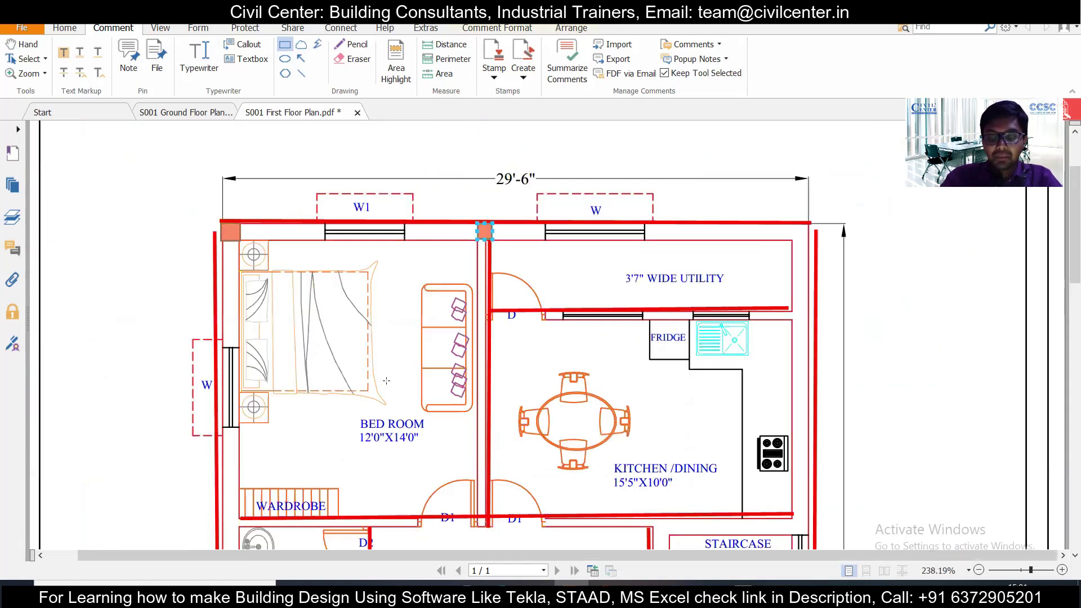
{"action": "scroll", "coordinate": [385, 382], "scroll_direction": "down", "scroll_amount": 2}
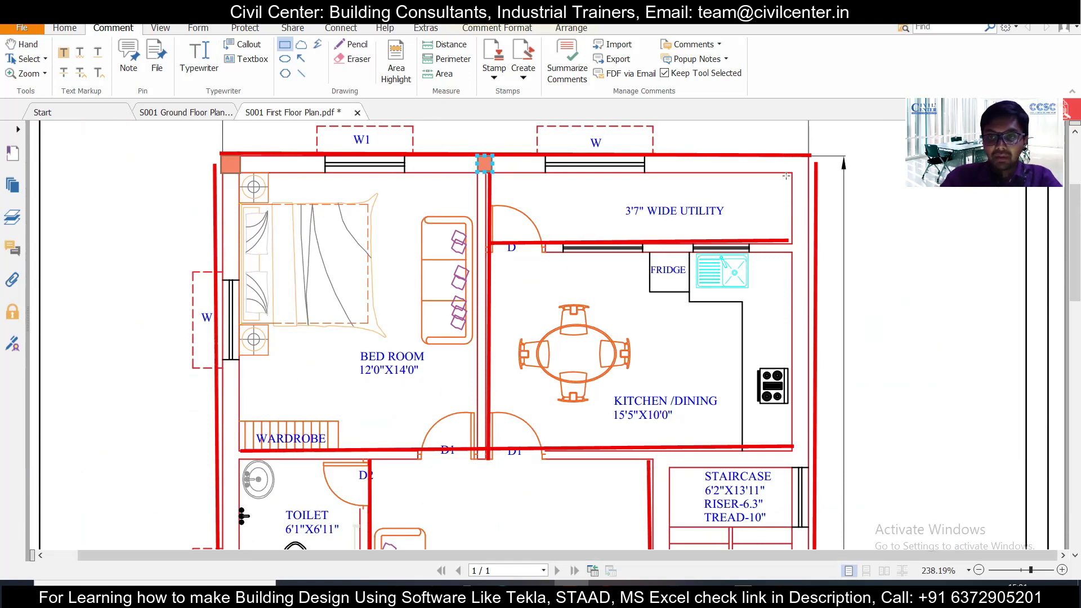
{"action": "left_click_drag", "start_coordinate": [791, 157], "coordinate": [809, 172]}
{"action": "left_click", "coordinate": [612, 215]}
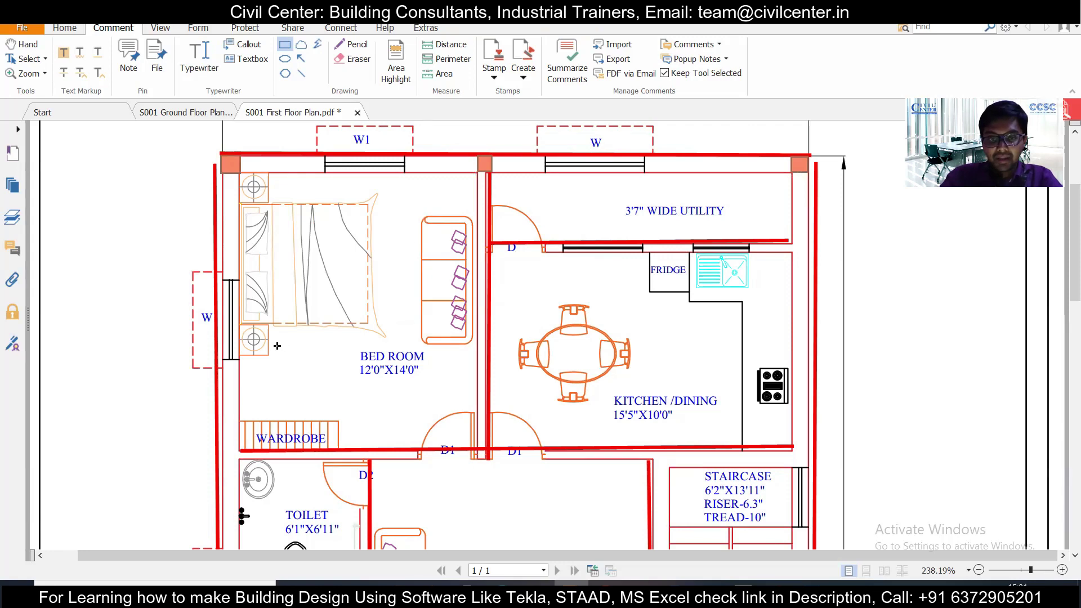
- Draw a column square on the right outer wall at the junction between the kitchen and the staircase
{"action": "scroll", "coordinate": [277, 345], "scroll_direction": "down", "scroll_amount": 2}
{"action": "scroll", "coordinate": [248, 374], "scroll_direction": "up", "scroll_amount": 1}
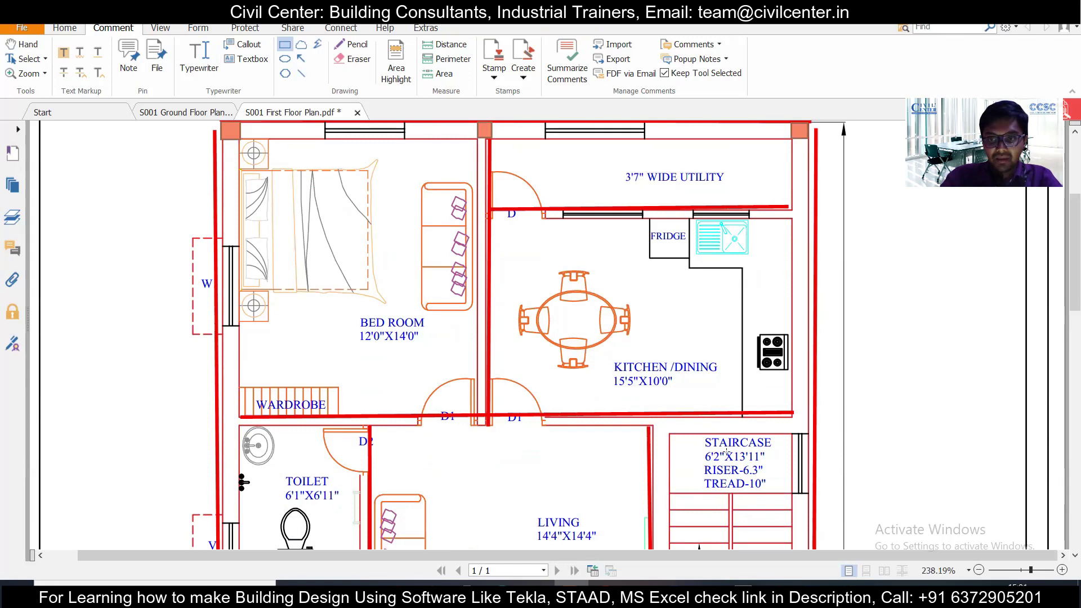
{"action": "left_click_drag", "start_coordinate": [794, 418], "coordinate": [809, 432]}
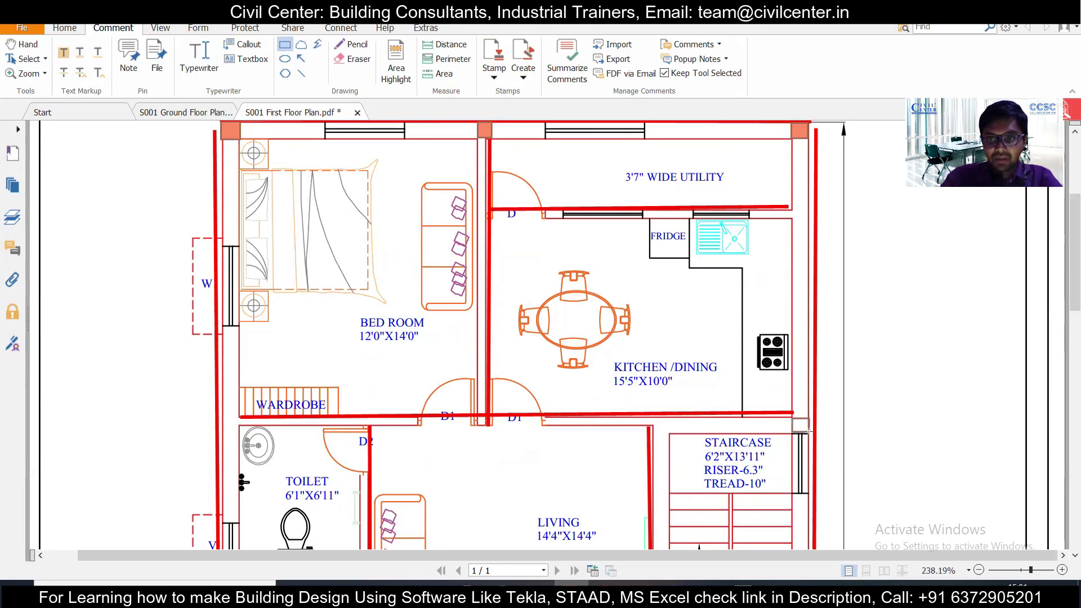
{"action": "scroll", "coordinate": [700, 424], "scroll_direction": "down", "scroll_amount": 3}
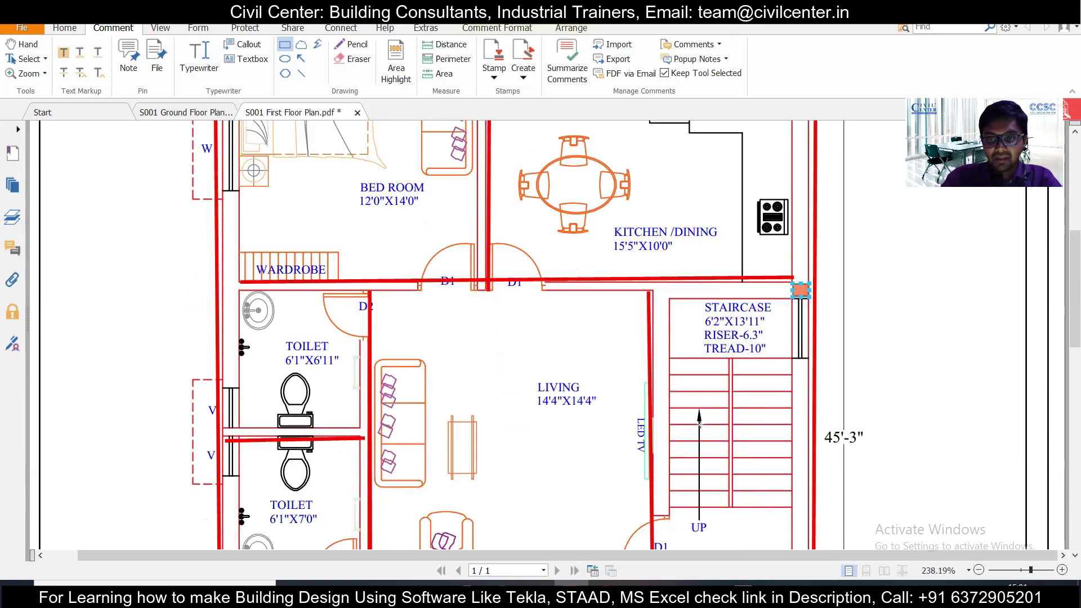
- Draw column squares at the staircase's upper-left, lower-left and lower-right wall corners
{"action": "left_click_drag", "start_coordinate": [651, 215], "coordinate": [668, 231]}
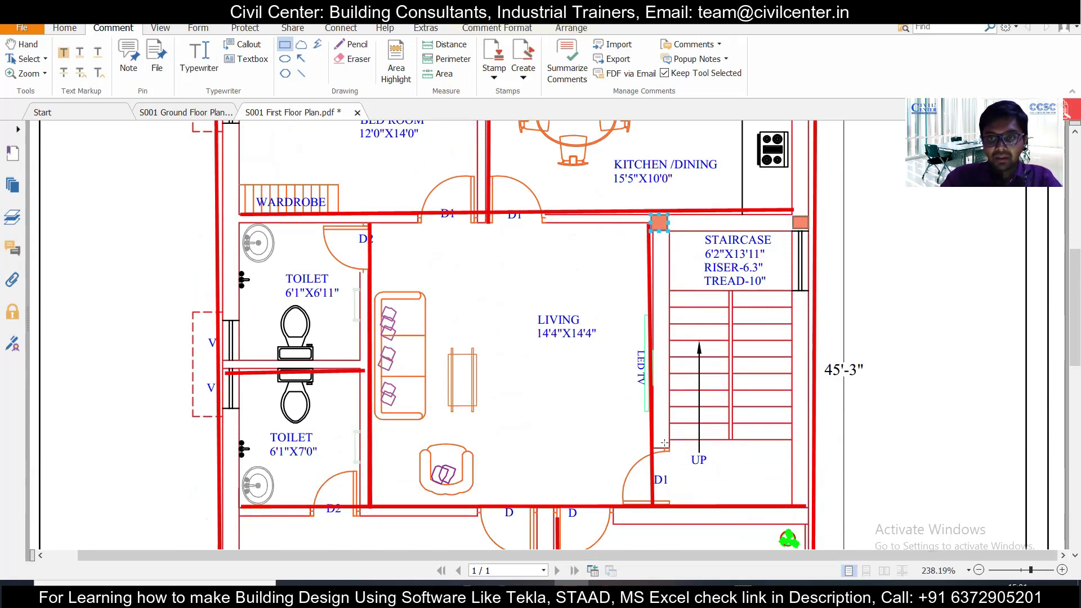
{"action": "scroll", "coordinate": [651, 482], "scroll_direction": "down", "scroll_amount": 1}
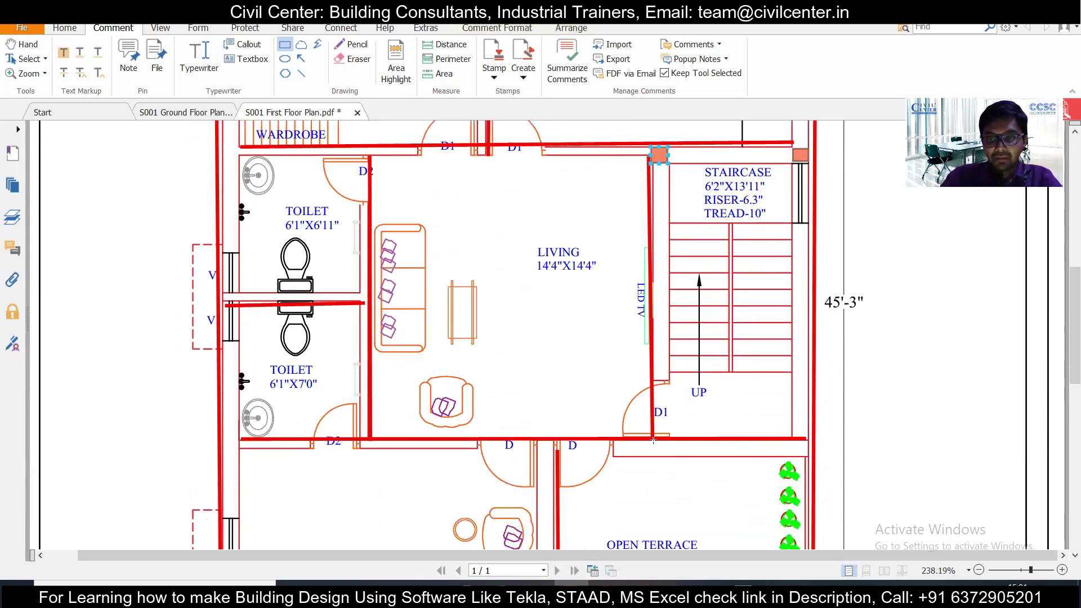
{"action": "left_click_drag", "start_coordinate": [653, 440], "coordinate": [693, 456]}
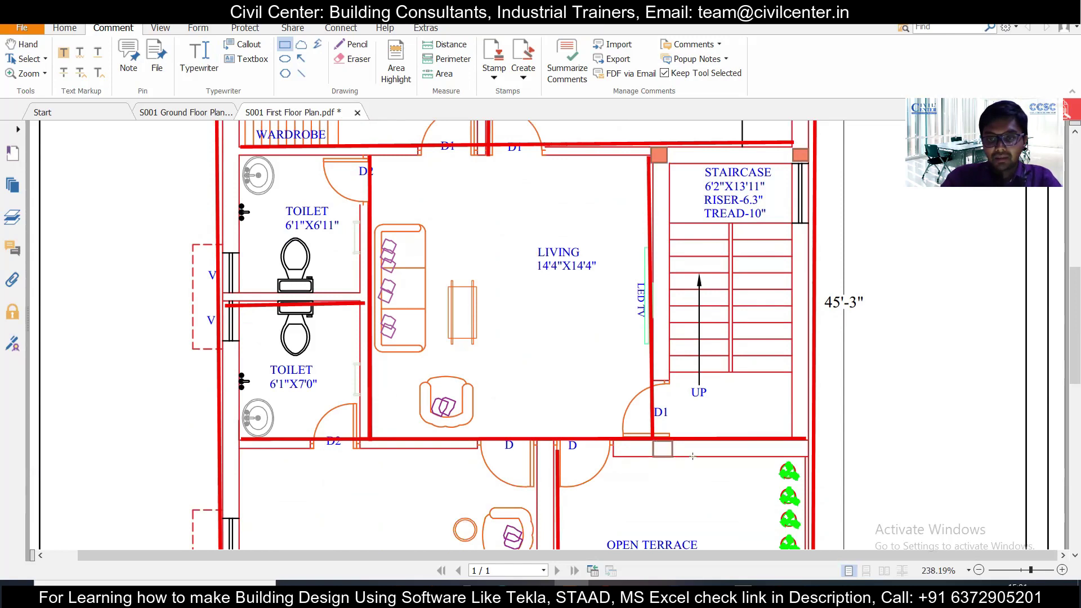
{"action": "left_click_drag", "start_coordinate": [793, 442], "coordinate": [811, 457]}
- Draw a column square on the left outer wall at the junction between the bed room and the upper toilet
{"action": "scroll", "coordinate": [554, 246], "scroll_direction": "up", "scroll_amount": 3}
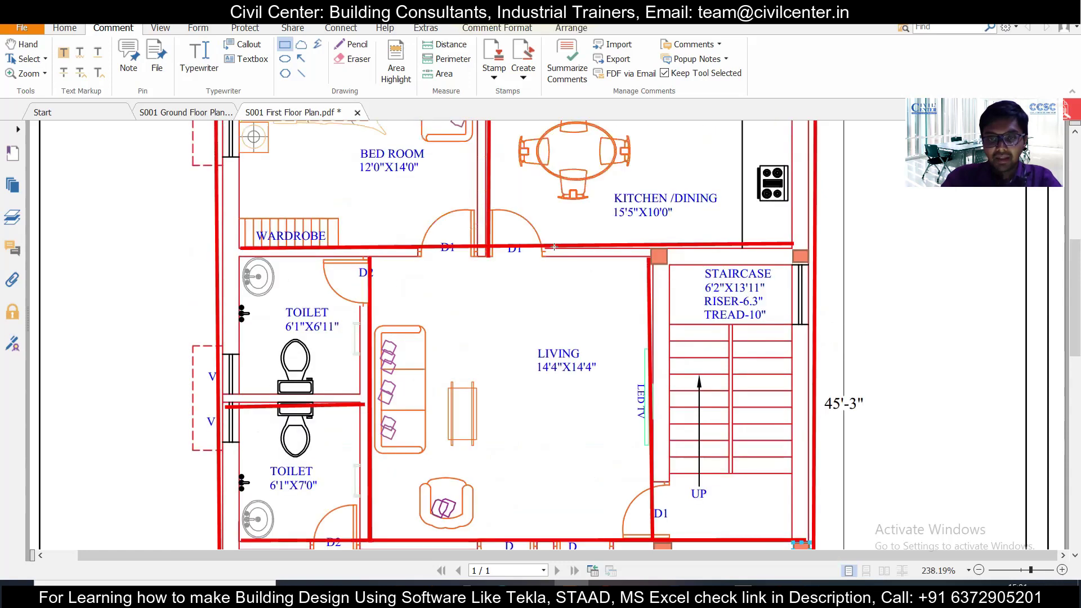
{"action": "scroll", "coordinate": [554, 247], "scroll_direction": "up", "scroll_amount": 1}
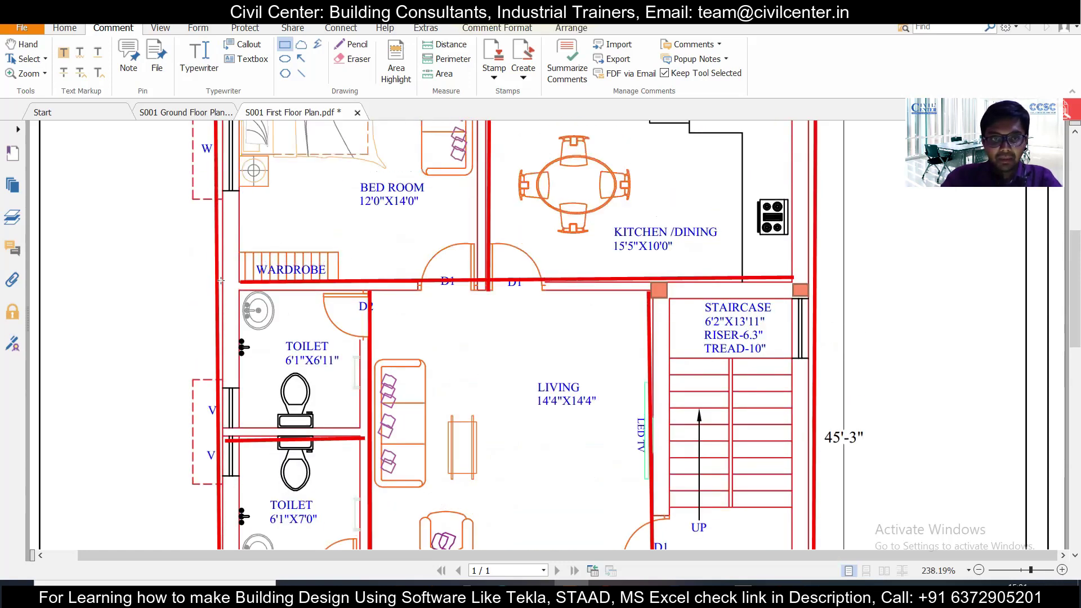
{"action": "left_click_drag", "start_coordinate": [221, 282], "coordinate": [238, 299]}
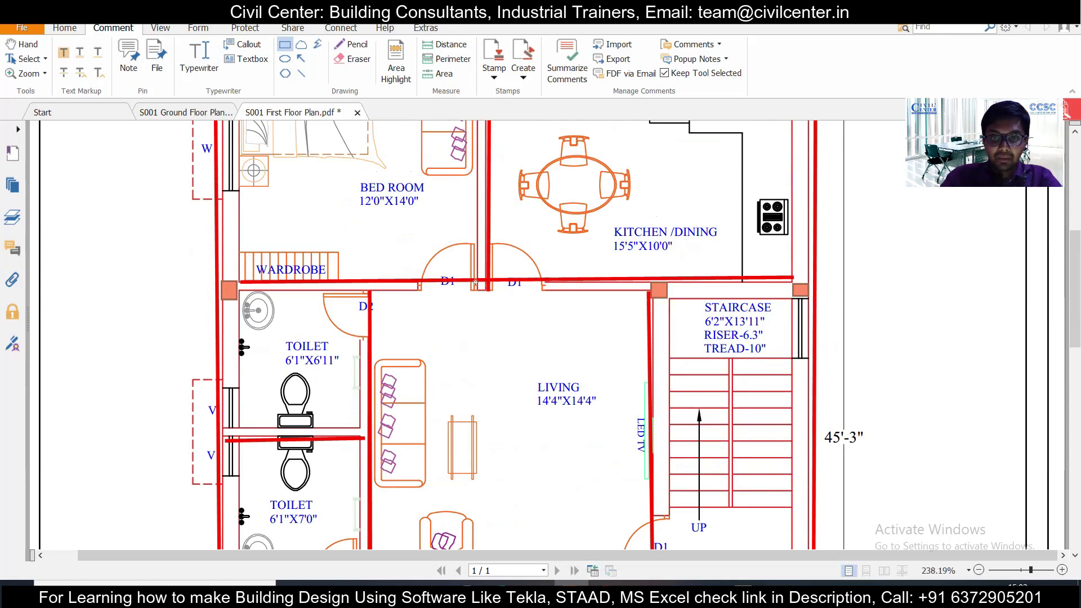
{"action": "left_click_drag", "start_coordinate": [474, 277], "coordinate": [489, 295]}
{"action": "scroll", "coordinate": [462, 296], "scroll_direction": "up", "scroll_amount": 2}
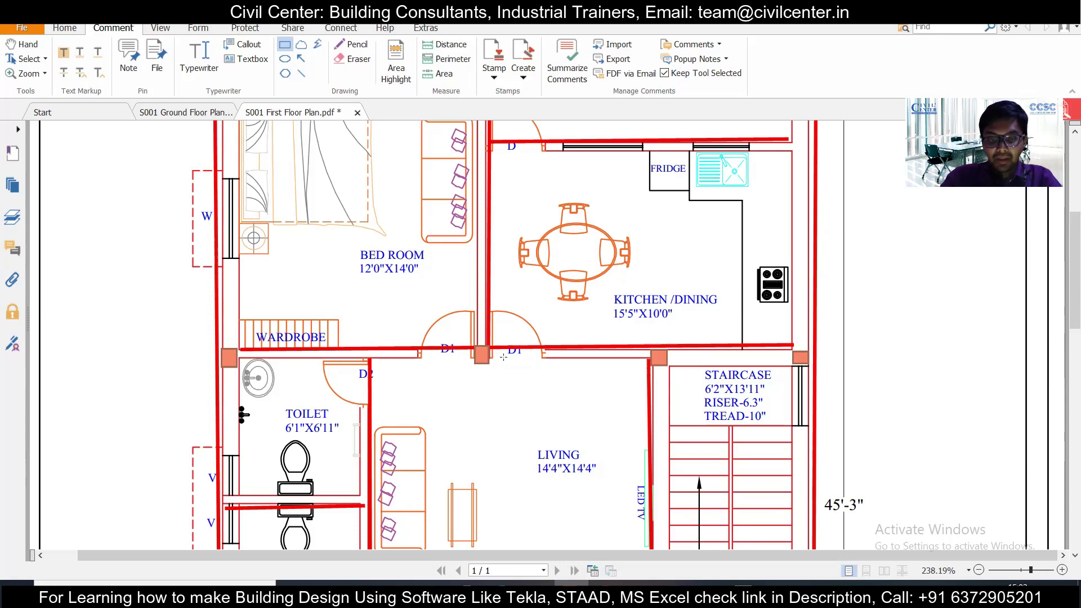
{"action": "key", "text": "ctrl+z"}
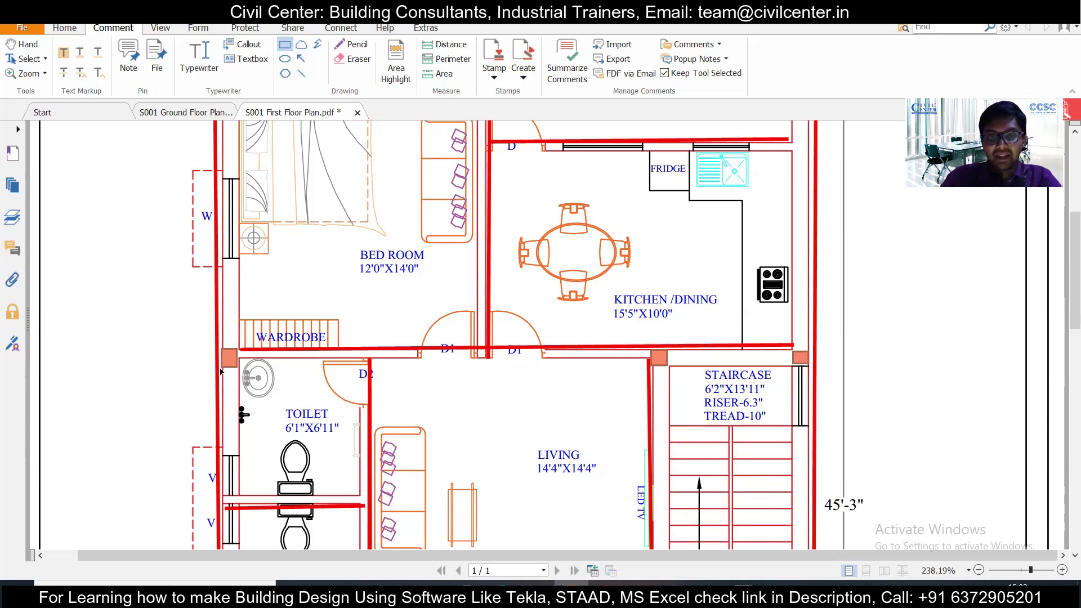
- Draw a column square at the wall junction between the two D1 doors of the bed room and kitchen, above the living room
{"action": "scroll", "coordinate": [568, 327], "scroll_direction": "up", "scroll_amount": 1}
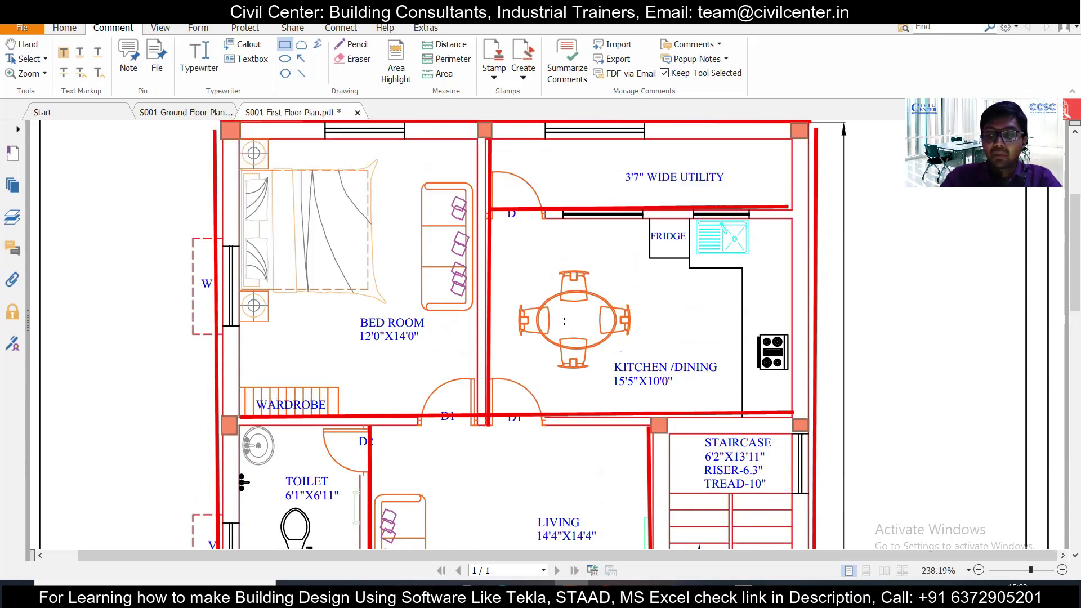
{"action": "scroll", "coordinate": [564, 321], "scroll_direction": "down", "scroll_amount": 1}
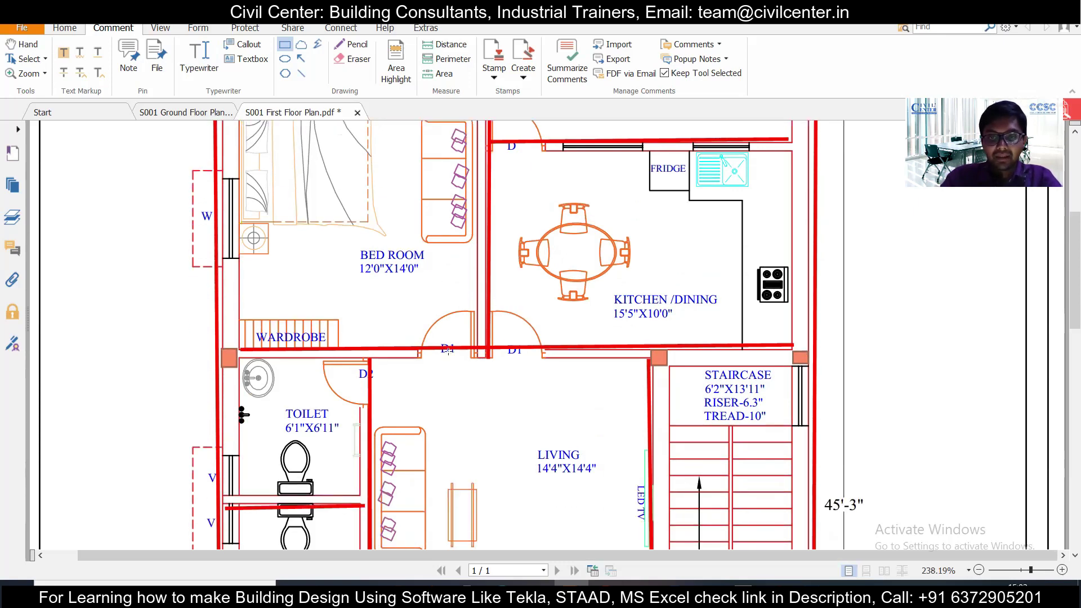
{"action": "left_click_drag", "start_coordinate": [471, 347], "coordinate": [489, 365]}
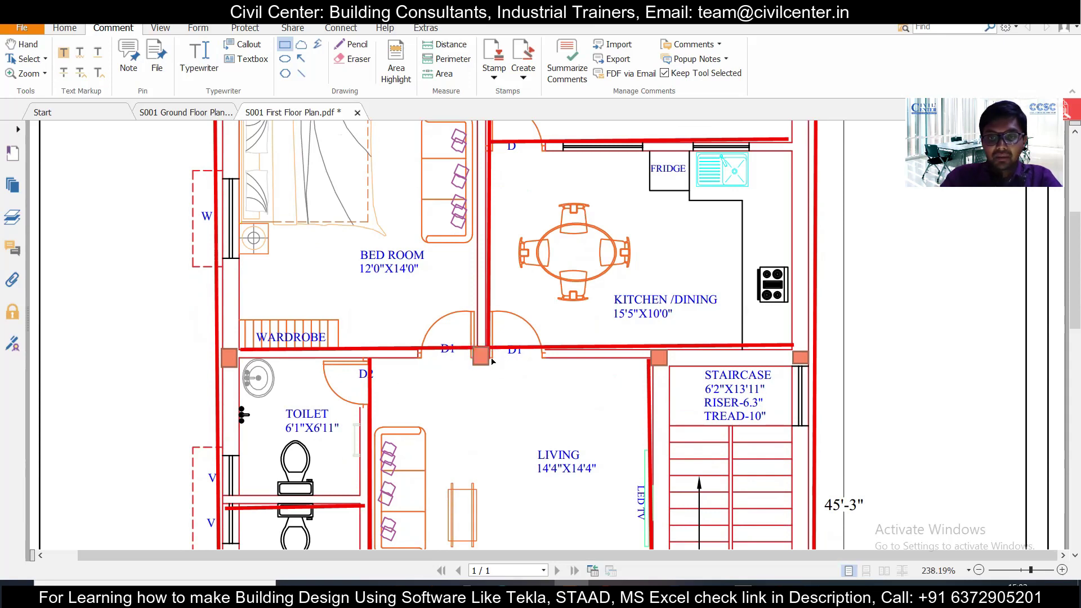